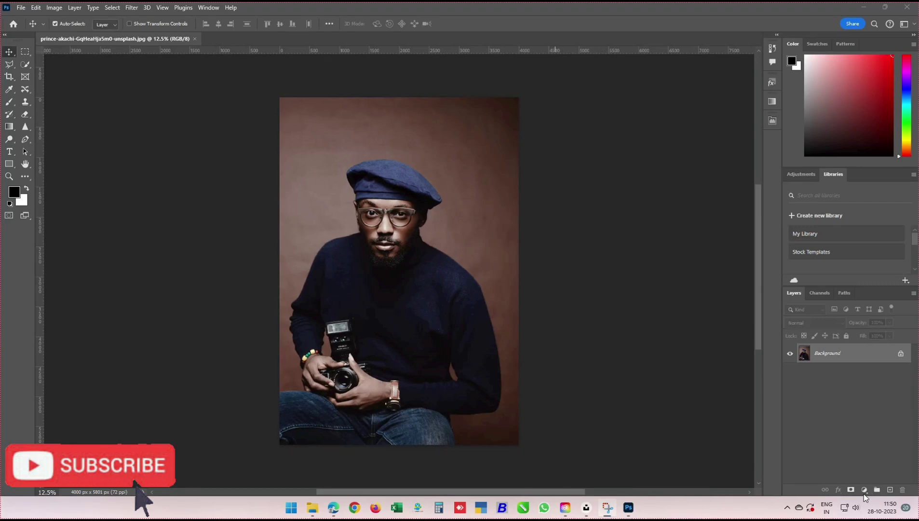
Select the man with Select > Subject and mask out the brown backdrop on Layer 0
{"action": "left_click", "coordinate": [112, 6]}
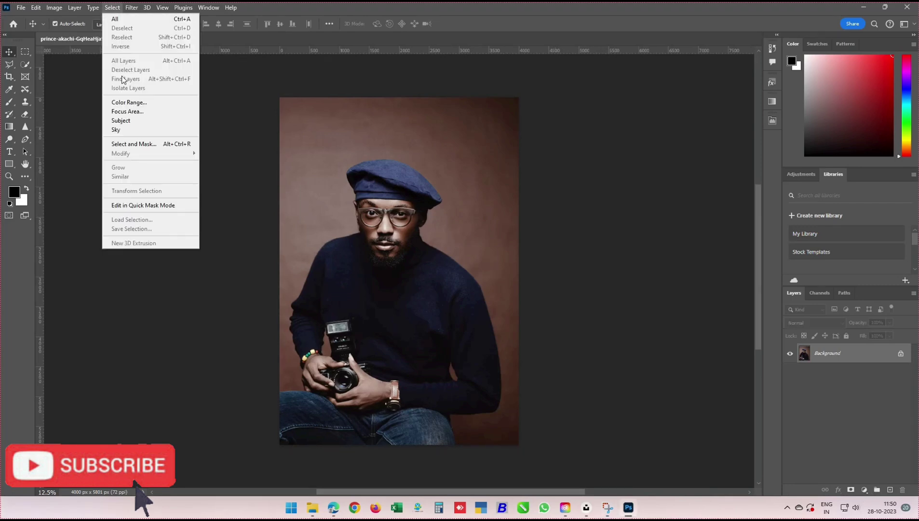
{"action": "left_click", "coordinate": [123, 119]}
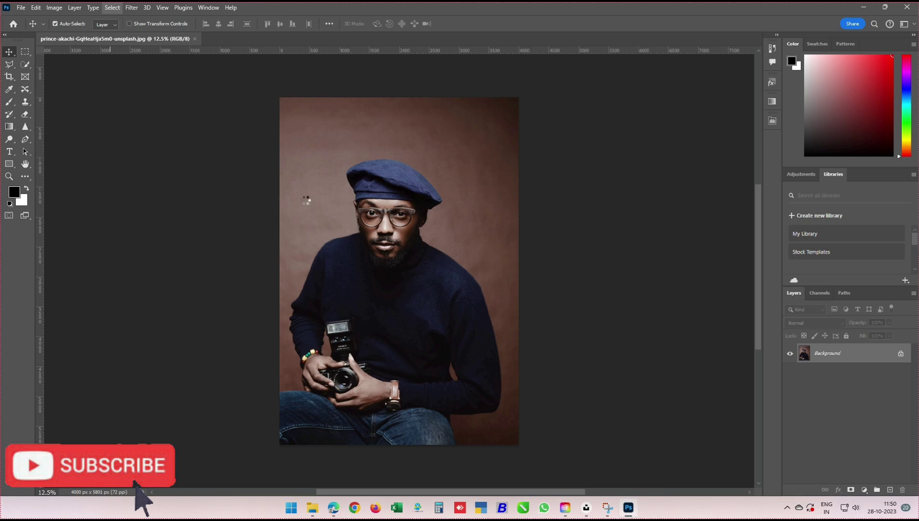
{"action": "left_click", "coordinate": [851, 489]}
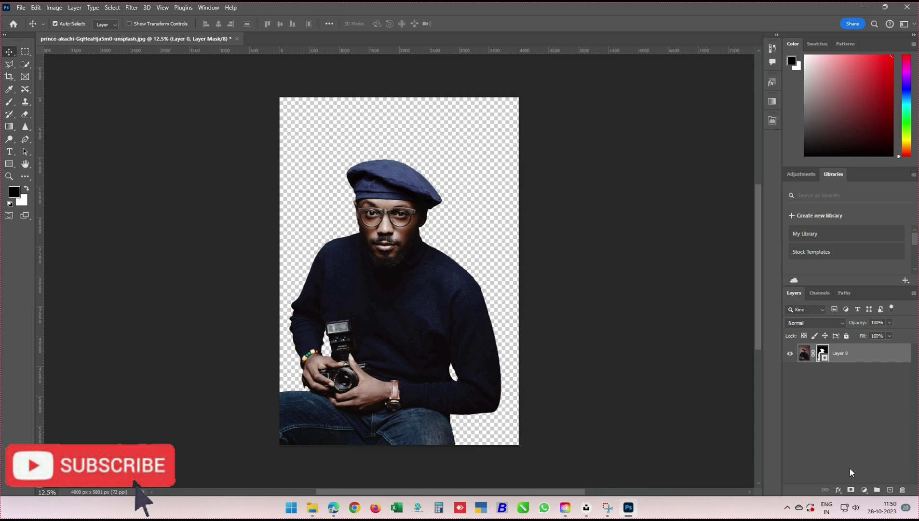
Add a Black & White adjustment layer with default sliders above the cut-out portrait
{"action": "left_click", "coordinate": [863, 489]}
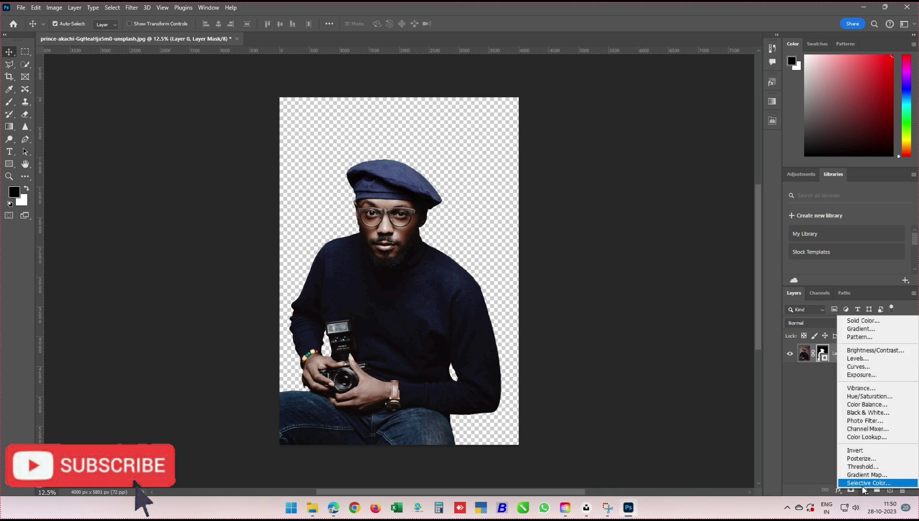
{"action": "left_click", "coordinate": [867, 413]}
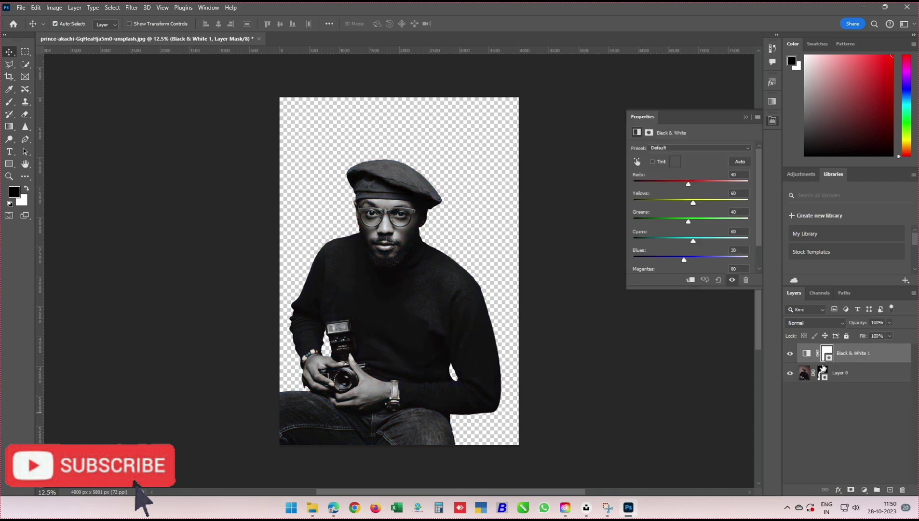
{"action": "left_click", "coordinate": [807, 352]}
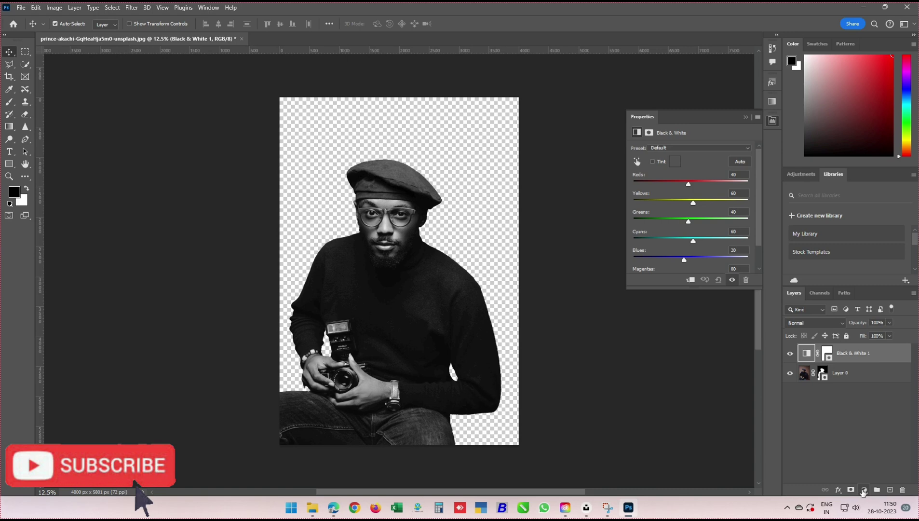
{"action": "left_click", "coordinate": [864, 489]}
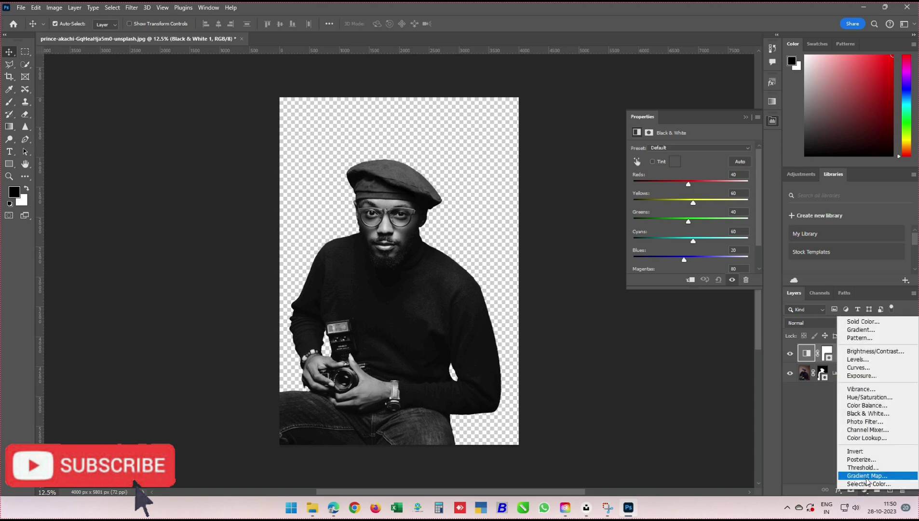
Add a Gradient Map running from black to red (ff0000, fine-tuned to fe1111)
{"action": "left_click", "coordinate": [866, 477]}
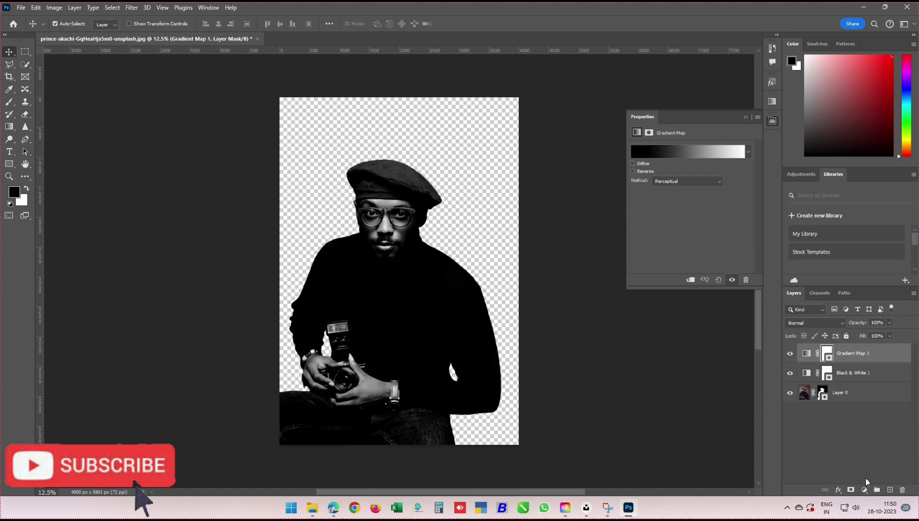
{"action": "left_click", "coordinate": [656, 149]}
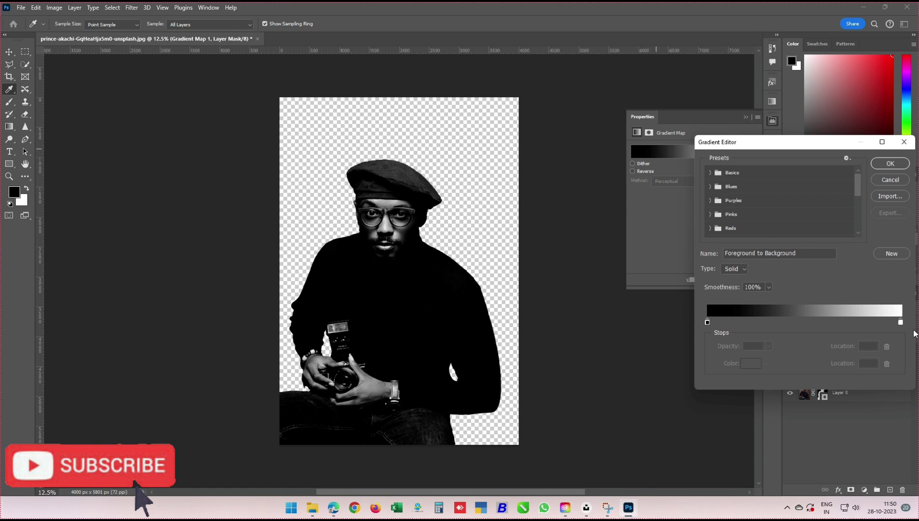
{"action": "double_click", "coordinate": [900, 323]}
{"action": "type", "text": "ff0000"}
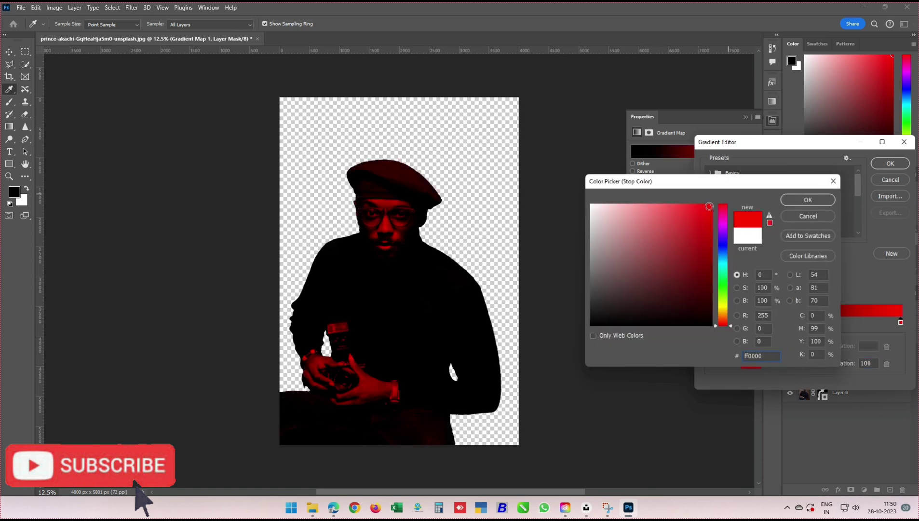
{"action": "mouse_move", "coordinate": [708, 206]}
{"action": "left_mouse_down"}
{"action": "mouse_move", "coordinate": [711, 221]}
{"action": "mouse_move", "coordinate": [692, 206]}
{"action": "mouse_move", "coordinate": [704, 204]}
{"action": "left_mouse_up"}
{"action": "left_click", "coordinate": [808, 199]}
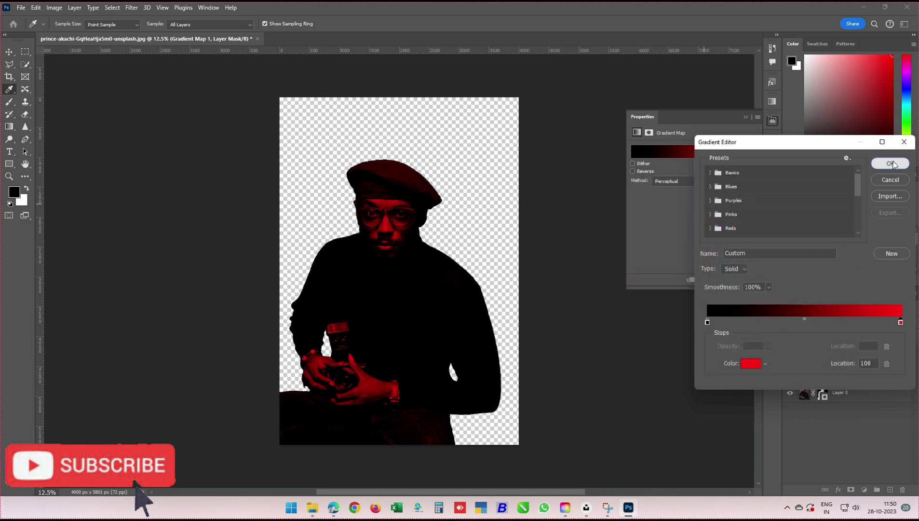
{"action": "left_click", "coordinate": [890, 163]}
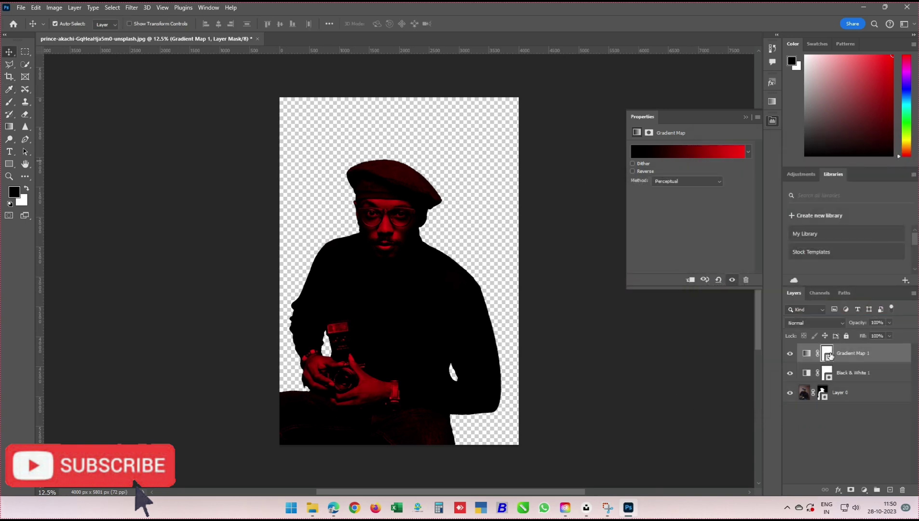
Brush black on Gradient Map 1's mask over the left beret, face, hands, camera and jeans
{"action": "left_click", "coordinate": [9, 102]}
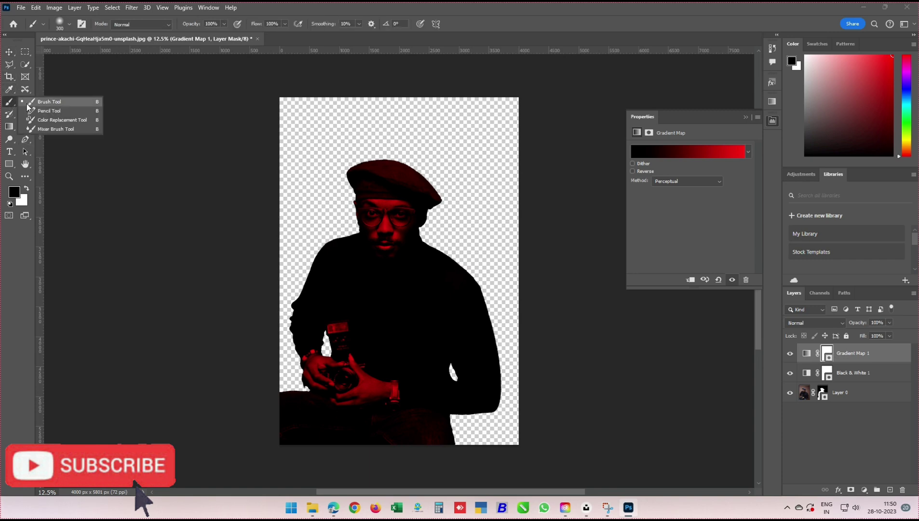
{"action": "left_click", "coordinate": [31, 102]}
{"action": "left_click_drag", "start_coordinate": [358, 163], "coordinate": [362, 202]}
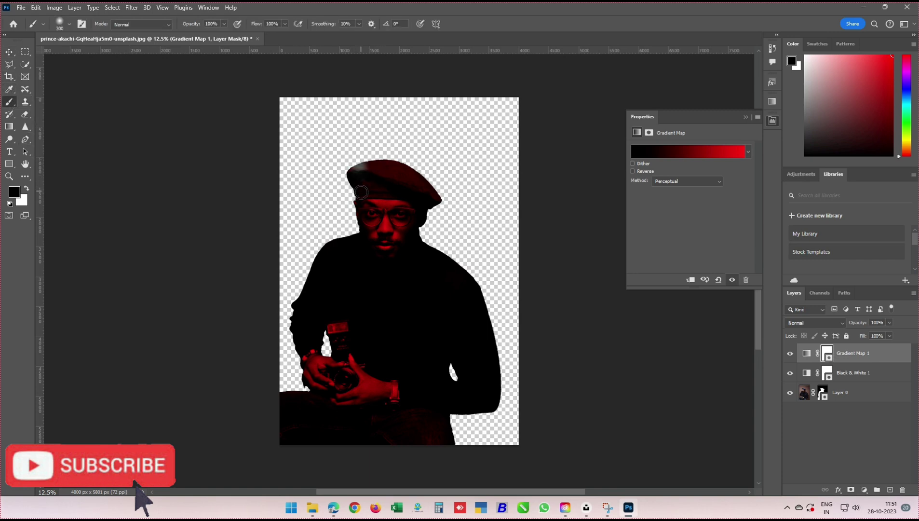
{"action": "mouse_move", "coordinate": [359, 165]}
{"action": "left_mouse_down"}
{"action": "mouse_move", "coordinate": [371, 240]}
{"action": "mouse_move", "coordinate": [328, 245]}
{"action": "mouse_move", "coordinate": [283, 366]}
{"action": "mouse_move", "coordinate": [313, 424]}
{"action": "mouse_move", "coordinate": [317, 264]}
{"action": "mouse_move", "coordinate": [374, 160]}
{"action": "mouse_move", "coordinate": [375, 460]}
{"action": "mouse_move", "coordinate": [376, 259]}
{"action": "left_mouse_up"}
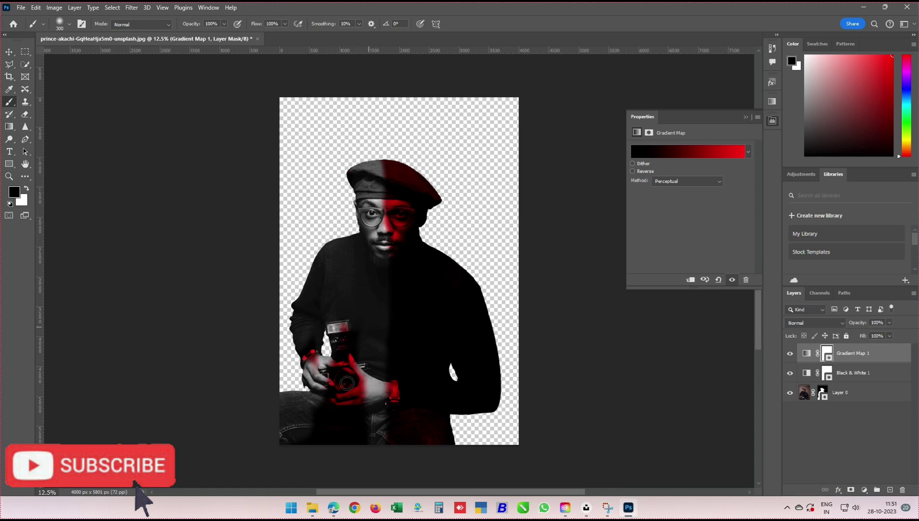
{"action": "mouse_move", "coordinate": [346, 366]}
{"action": "left_mouse_down"}
{"action": "mouse_move", "coordinate": [345, 308]}
{"action": "mouse_move", "coordinate": [304, 357]}
{"action": "left_mouse_up"}
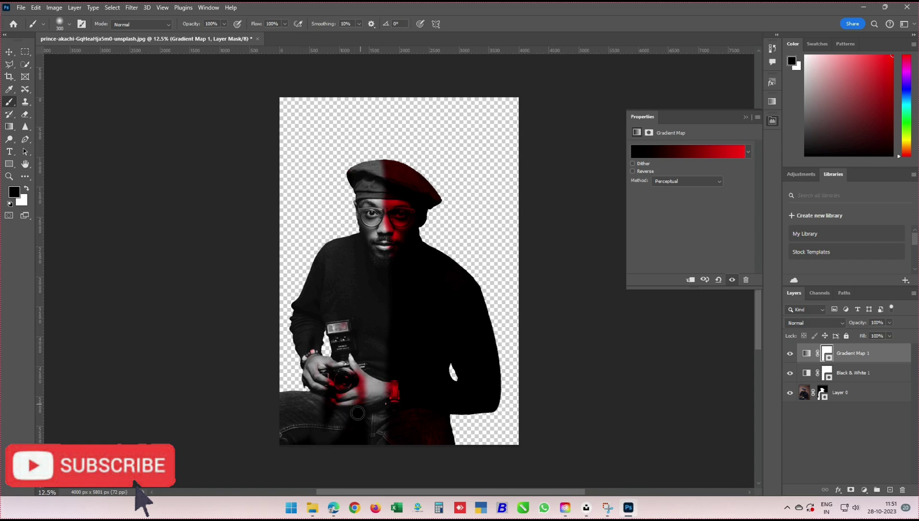
{"action": "mouse_move", "coordinate": [338, 385]}
{"action": "left_mouse_down"}
{"action": "mouse_move", "coordinate": [326, 420]}
{"action": "mouse_move", "coordinate": [369, 447]}
{"action": "left_mouse_up"}
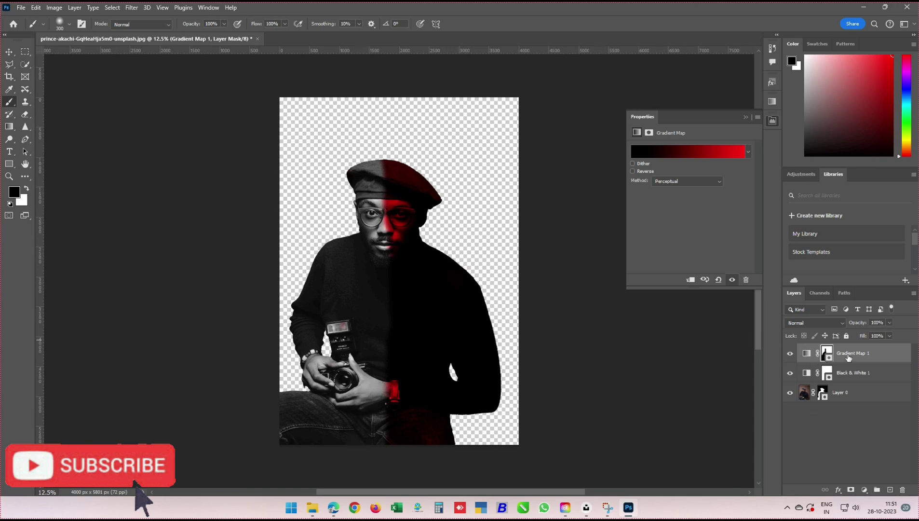
Duplicate Gradient Map 1, invert the copy's mask, and make its gradient black to blue 006cff
{"action": "key", "text": "ctrl+j"}
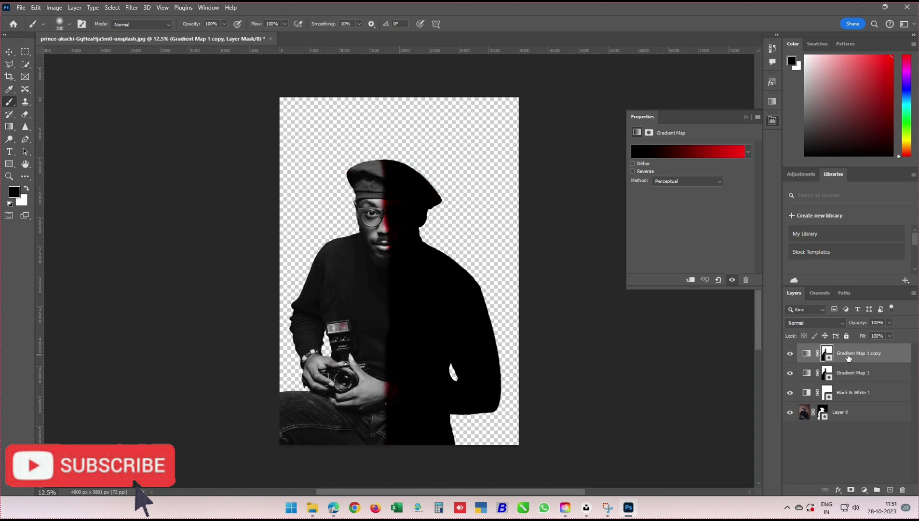
{"action": "key", "text": "ctrl+i"}
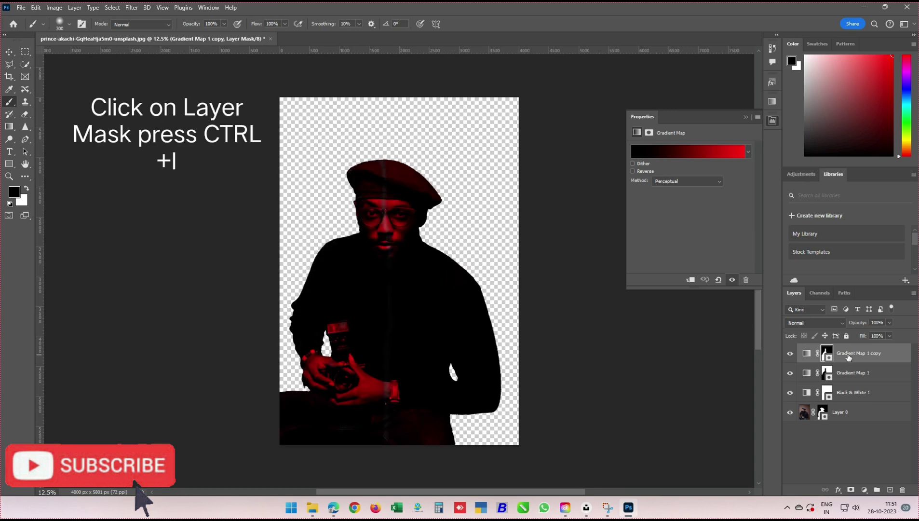
{"action": "left_click", "coordinate": [737, 153]}
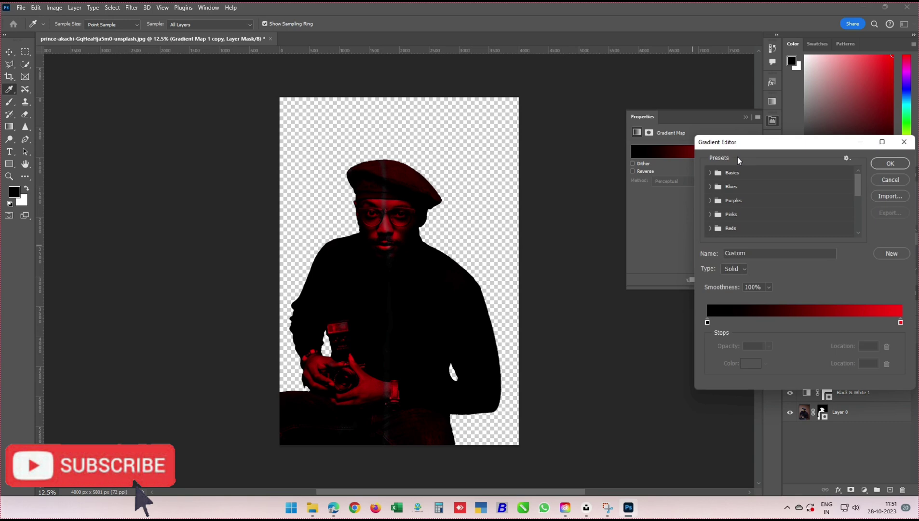
{"action": "double_click", "coordinate": [900, 322]}
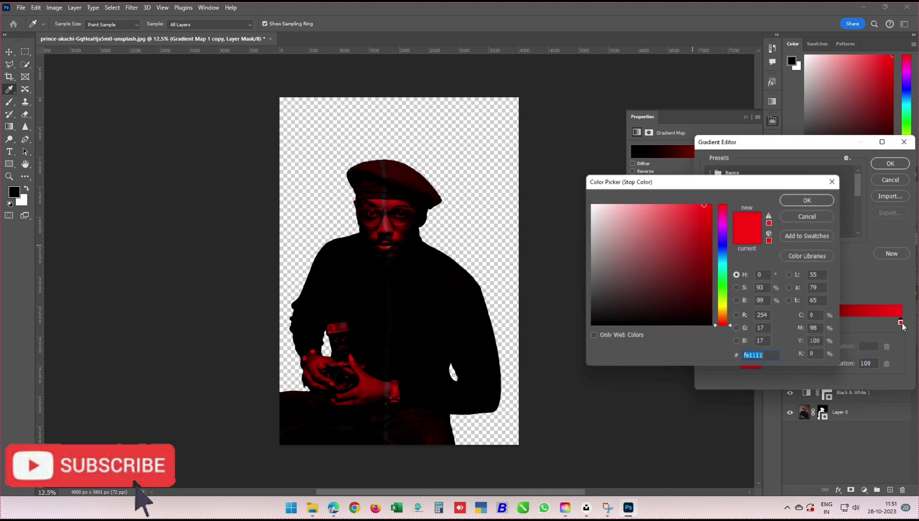
{"action": "left_click", "coordinate": [723, 240]}
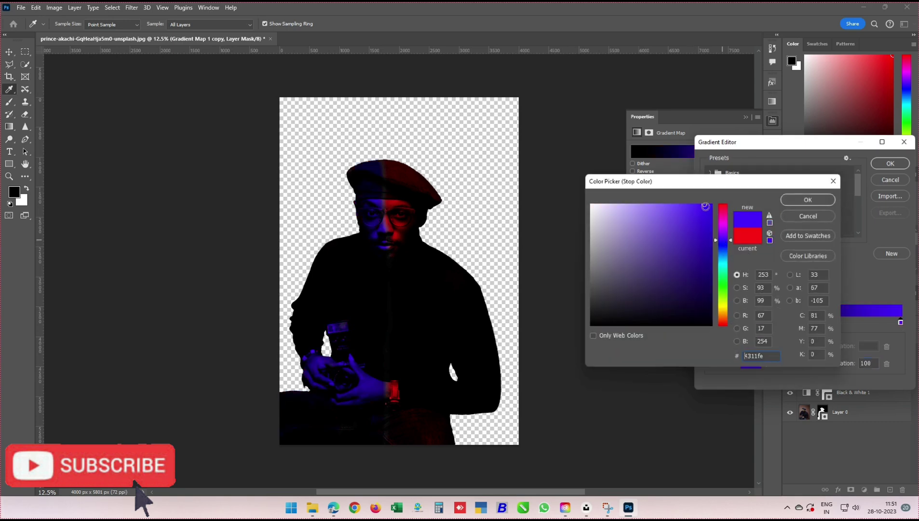
{"action": "left_click", "coordinate": [723, 253]}
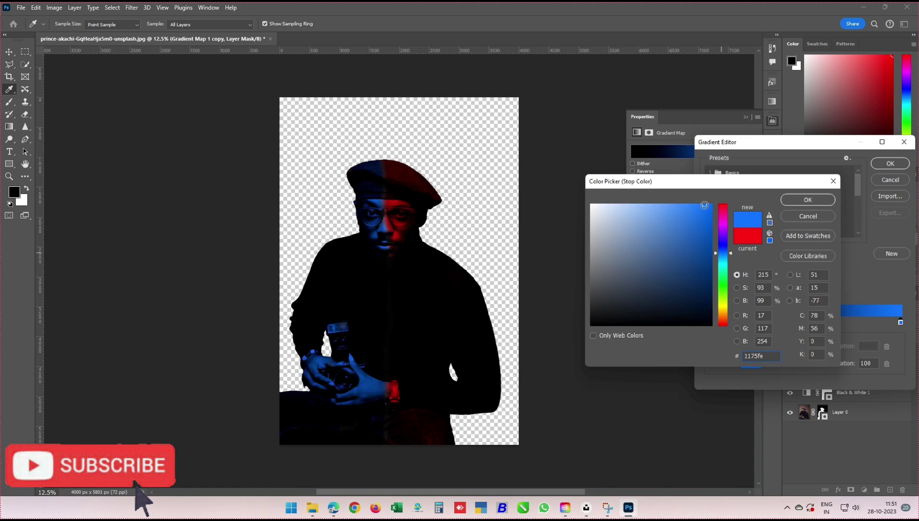
{"action": "mouse_move", "coordinate": [704, 206]}
{"action": "left_mouse_down"}
{"action": "mouse_move", "coordinate": [692, 214]}
{"action": "mouse_move", "coordinate": [728, 199]}
{"action": "left_mouse_up"}
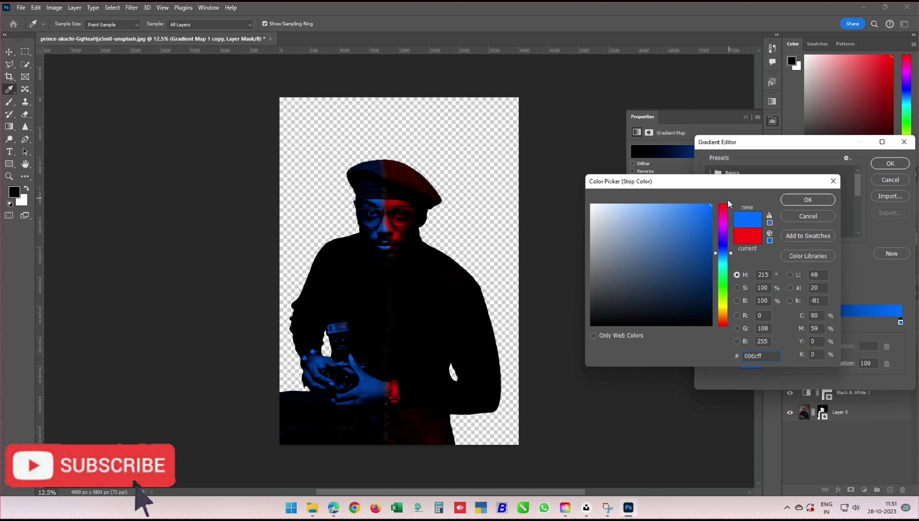
{"action": "left_click", "coordinate": [807, 200]}
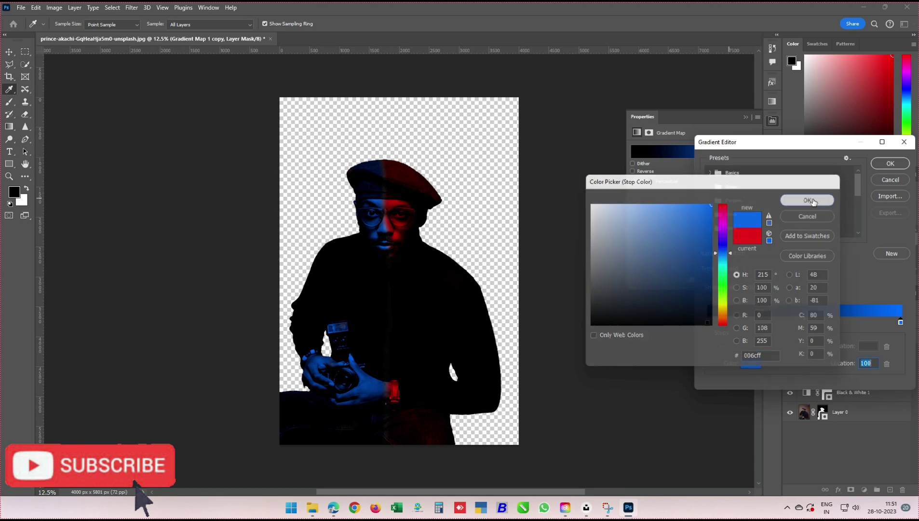
{"action": "left_click", "coordinate": [890, 164]}
{"action": "key", "text": "b"}
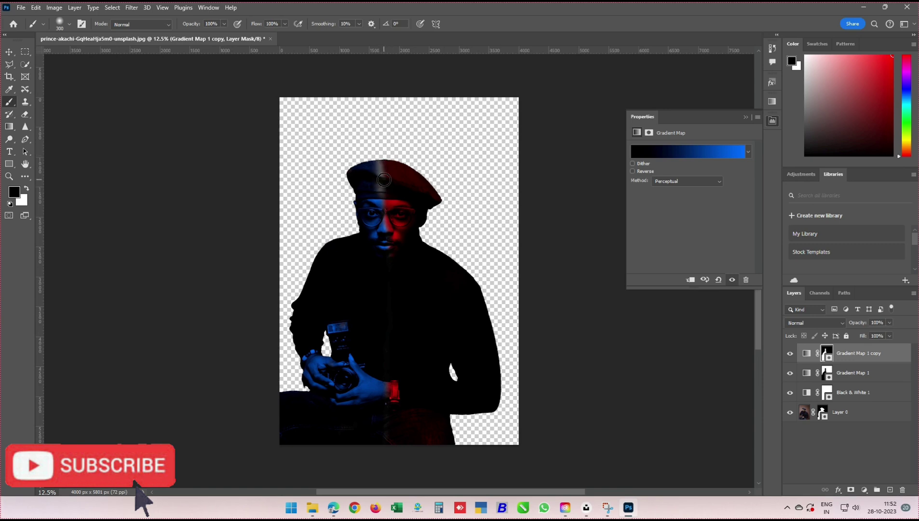
On the copy's mask, paint out the beret streak and extend blue over nose and mouth
{"action": "left_click", "coordinate": [384, 181]}
{"action": "left_click", "coordinate": [27, 188]}
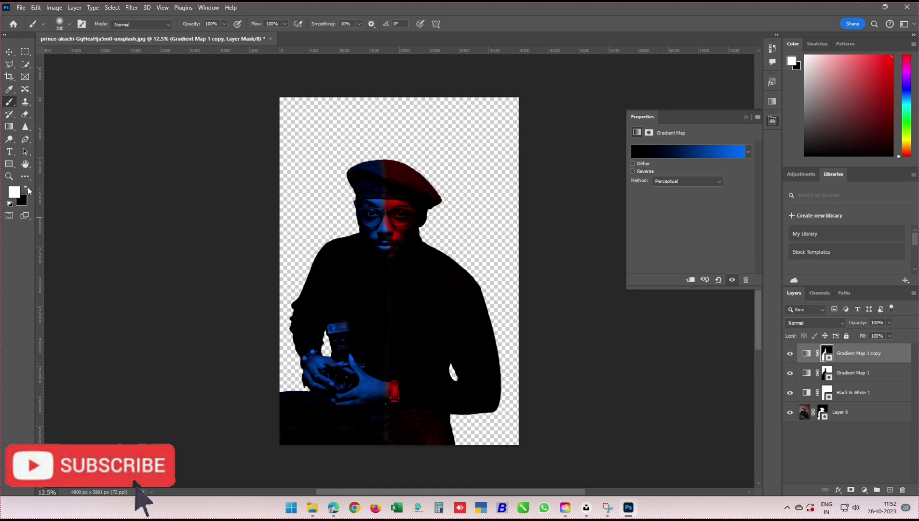
{"action": "mouse_move", "coordinate": [386, 165]}
{"action": "left_mouse_down"}
{"action": "mouse_move", "coordinate": [385, 284]}
{"action": "mouse_move", "coordinate": [395, 344]}
{"action": "mouse_move", "coordinate": [388, 432]}
{"action": "left_mouse_up"}
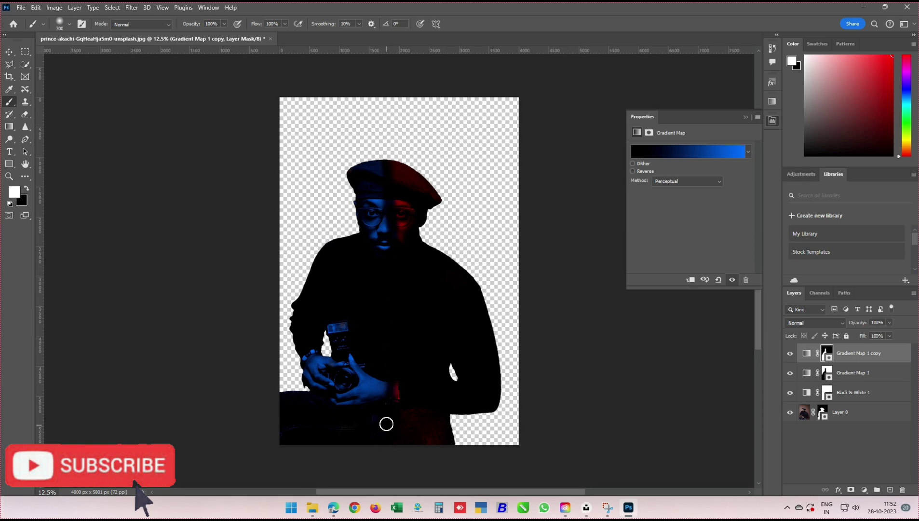
On Gradient Map 1's mask, fix the beret seam and reveal colour over chin and lips
{"action": "left_click", "coordinate": [828, 372]}
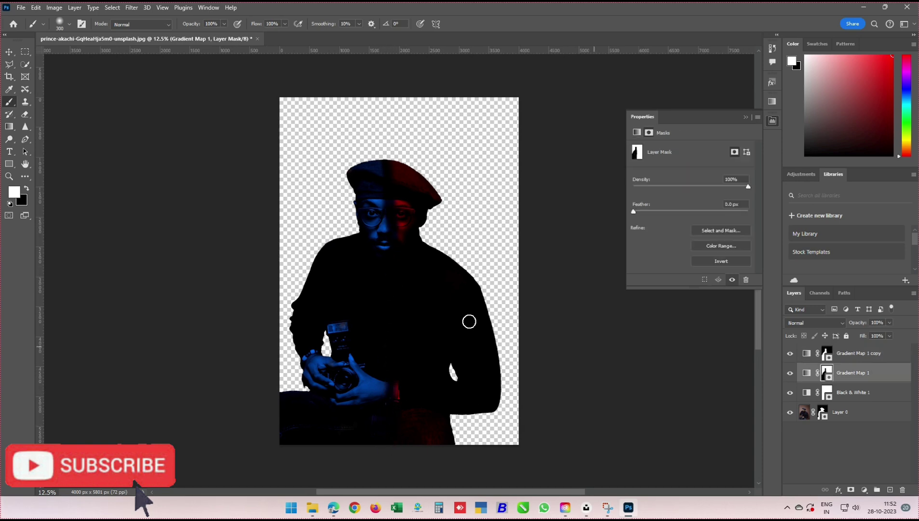
{"action": "left_click", "coordinate": [27, 189]}
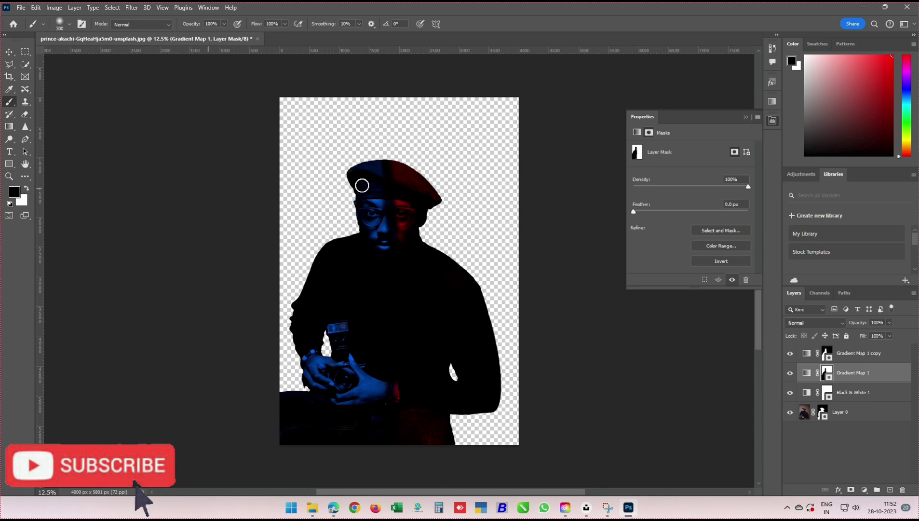
{"action": "mouse_move", "coordinate": [395, 149]}
{"action": "left_mouse_down"}
{"action": "mouse_move", "coordinate": [387, 162]}
{"action": "mouse_move", "coordinate": [395, 194]}
{"action": "mouse_move", "coordinate": [394, 163]}
{"action": "left_mouse_up"}
{"action": "left_click", "coordinate": [26, 189]}
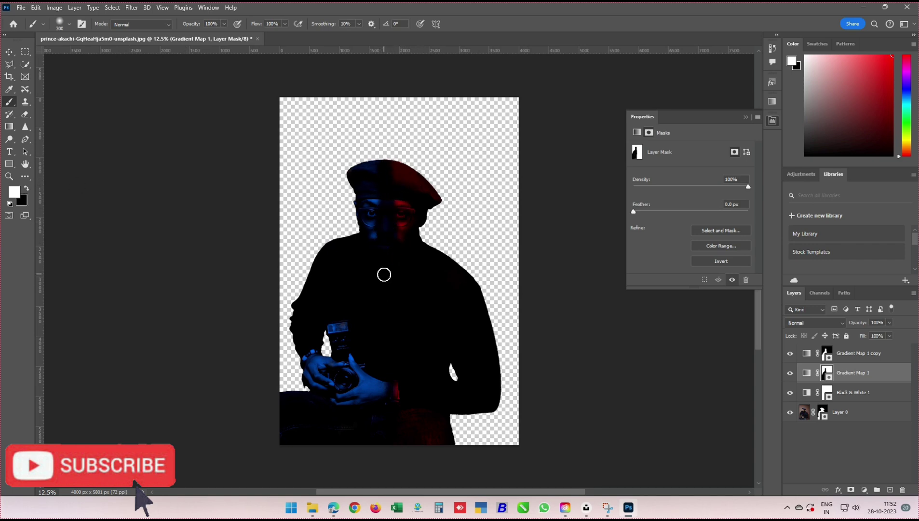
{"action": "mouse_move", "coordinate": [380, 231]}
{"action": "left_mouse_down"}
{"action": "mouse_move", "coordinate": [380, 206]}
{"action": "mouse_move", "coordinate": [390, 402]}
{"action": "left_mouse_up"}
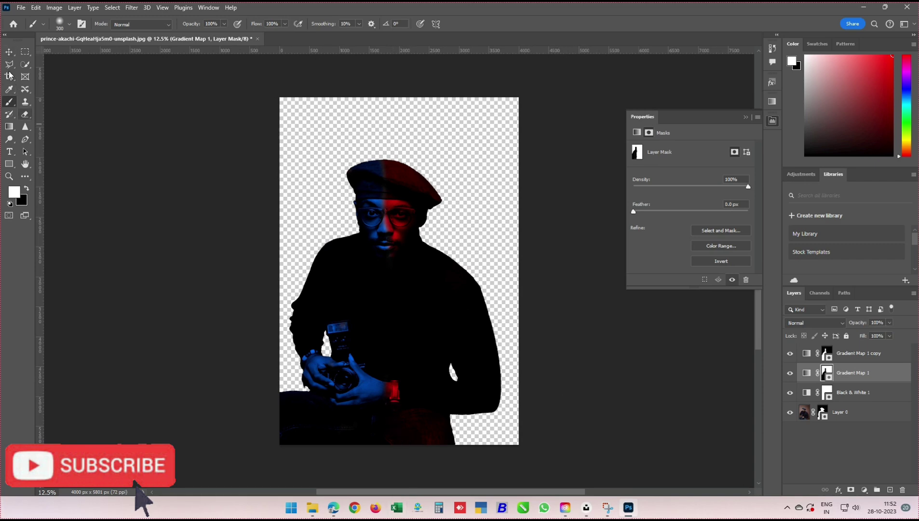
Add a new Layer 1 and fill a full-canvas rectangular selection with solid black
{"action": "left_click", "coordinate": [25, 51]}
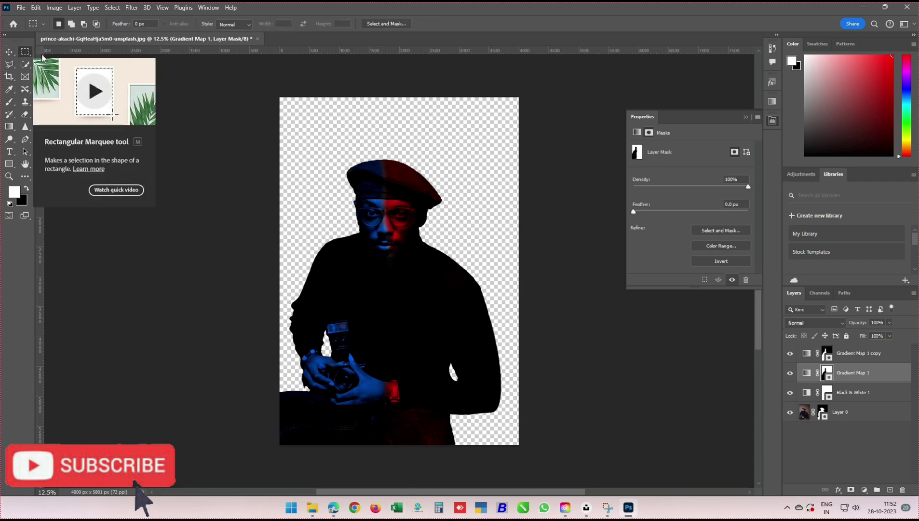
{"action": "left_click", "coordinate": [890, 489]}
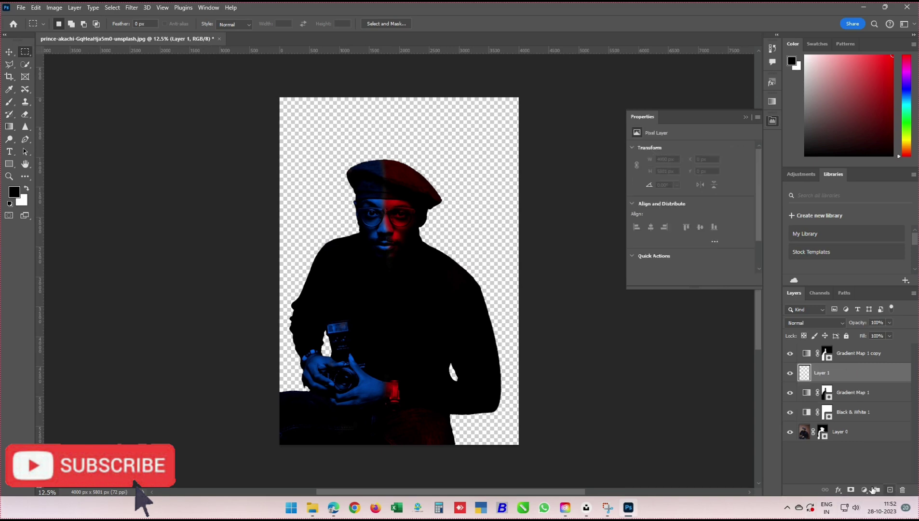
{"action": "right_click", "coordinate": [25, 51]}
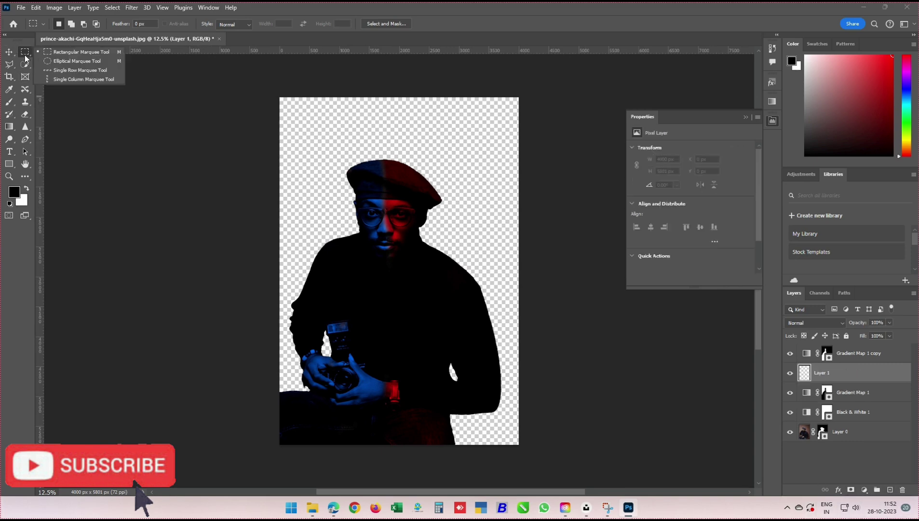
{"action": "left_click", "coordinate": [53, 53]}
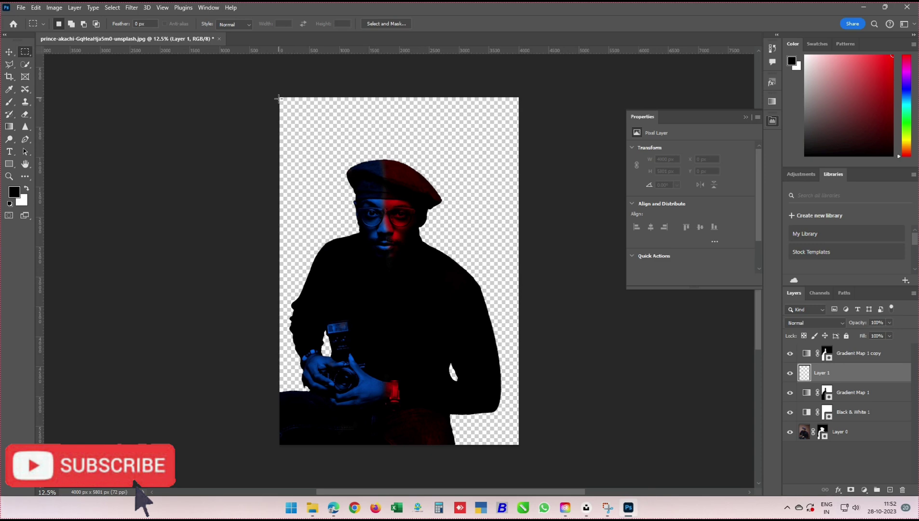
{"action": "left_click_drag", "start_coordinate": [279, 98], "coordinate": [539, 449]}
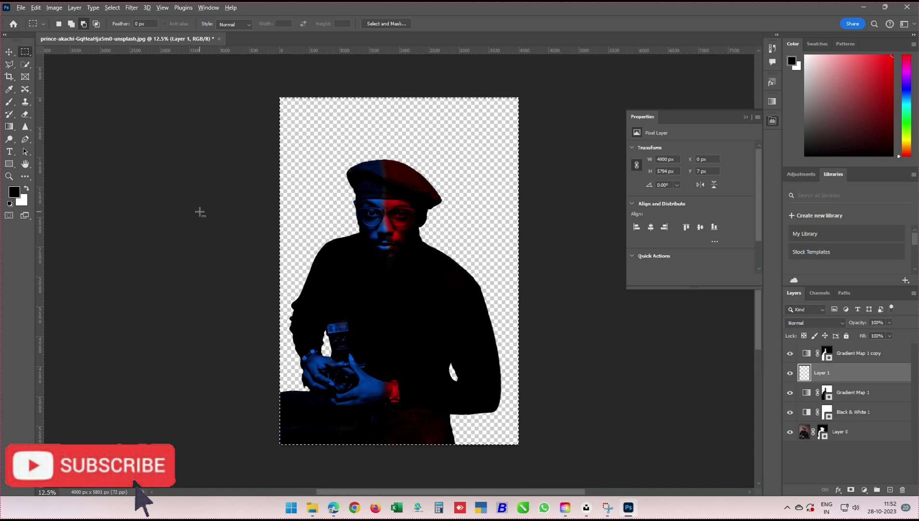
{"action": "key", "text": "alt+BackSpace"}
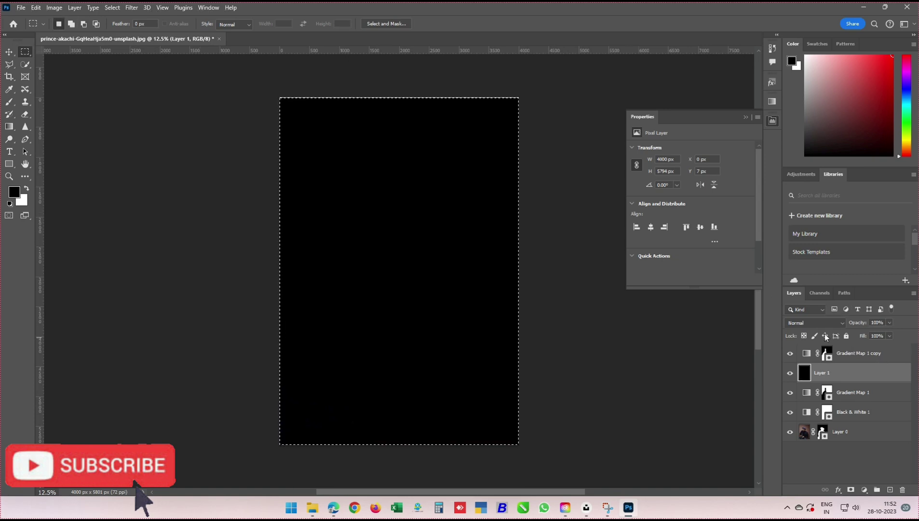
{"action": "left_click", "coordinate": [818, 321]}
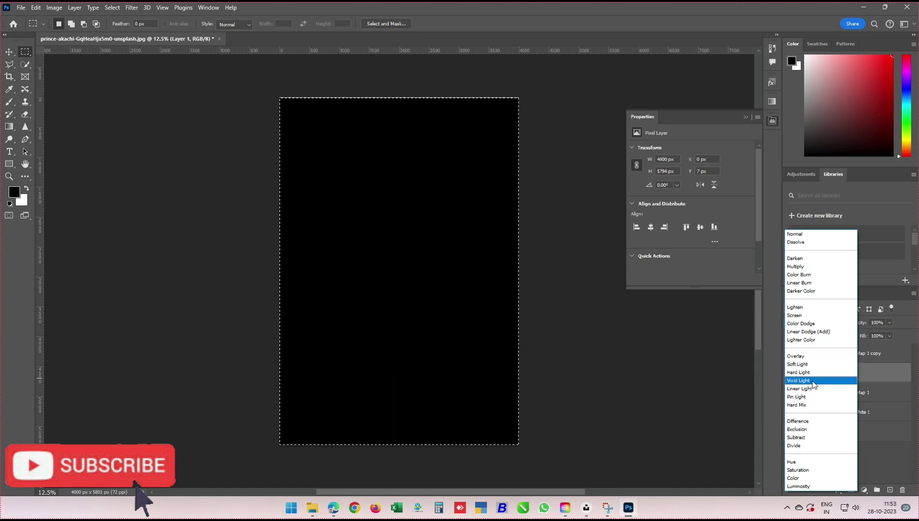
Move black Layer 1 to the top of the stack with the Subtract blend mode
{"action": "left_click", "coordinate": [813, 381]}
{"action": "left_click_drag", "start_coordinate": [829, 381], "coordinate": [823, 326]}
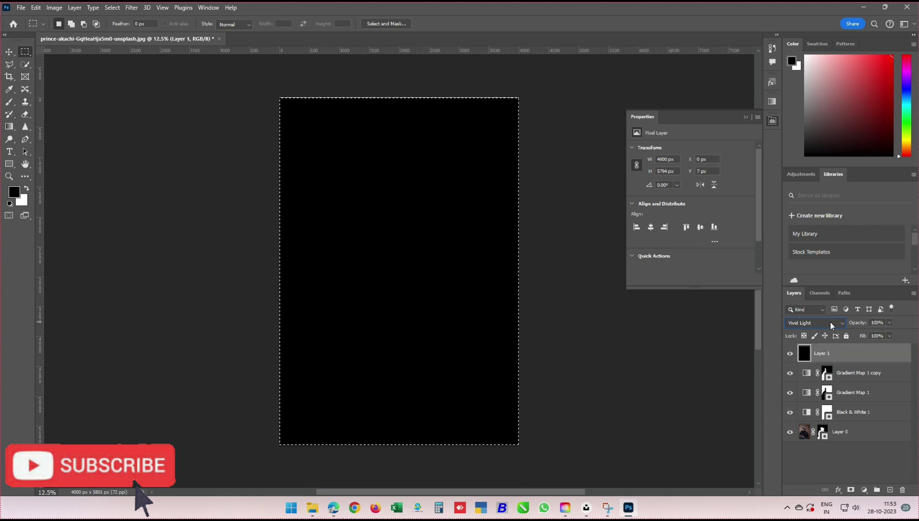
{"action": "scroll", "coordinate": [830, 326], "scroll_direction": "down", "scroll_amount": 2}
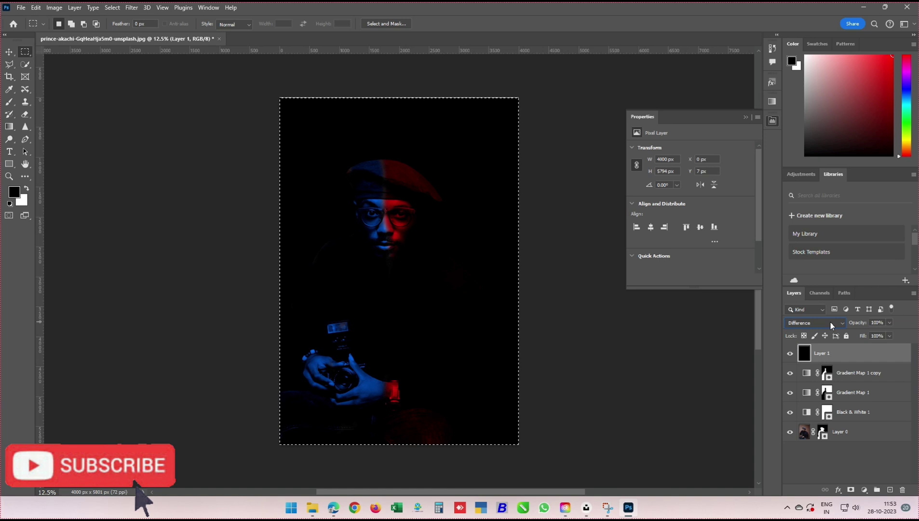
{"action": "scroll", "coordinate": [830, 325], "scroll_direction": "down", "scroll_amount": 1}
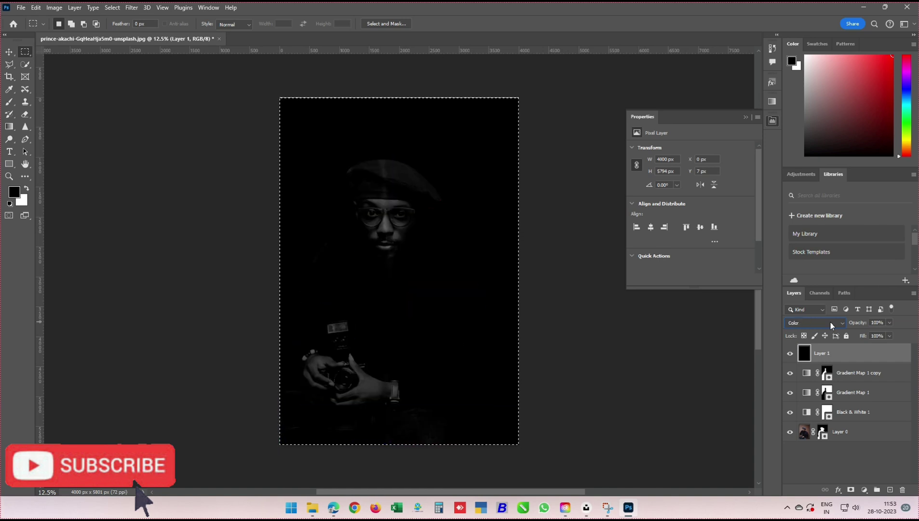
{"action": "scroll", "coordinate": [830, 326], "scroll_direction": "up", "scroll_amount": 1}
{"action": "scroll", "coordinate": [830, 325], "scroll_direction": "up", "scroll_amount": 1}
{"action": "scroll", "coordinate": [830, 326], "scroll_direction": "up", "scroll_amount": 1}
{"action": "scroll", "coordinate": [830, 326], "scroll_direction": "up", "scroll_amount": 1}
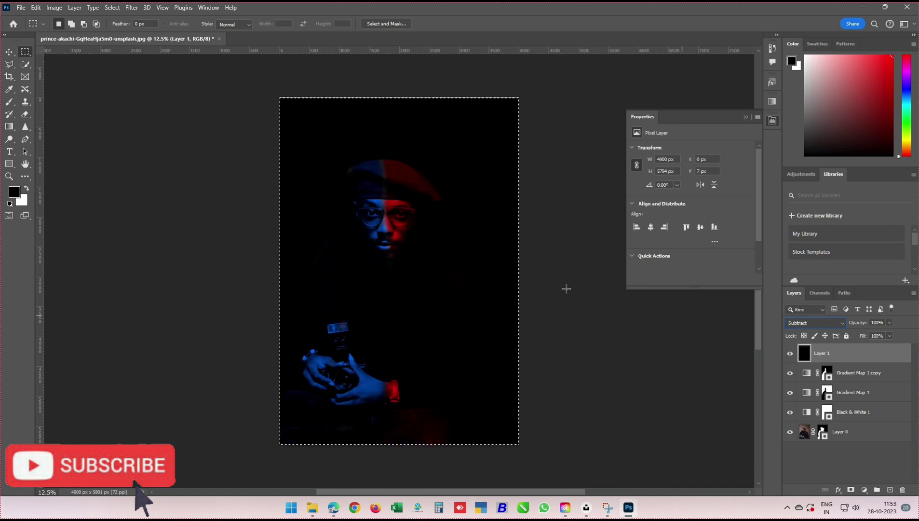
Switch to the Move tool, close the Properties panel and deselect Layer 1
{"action": "left_click", "coordinate": [7, 52]}
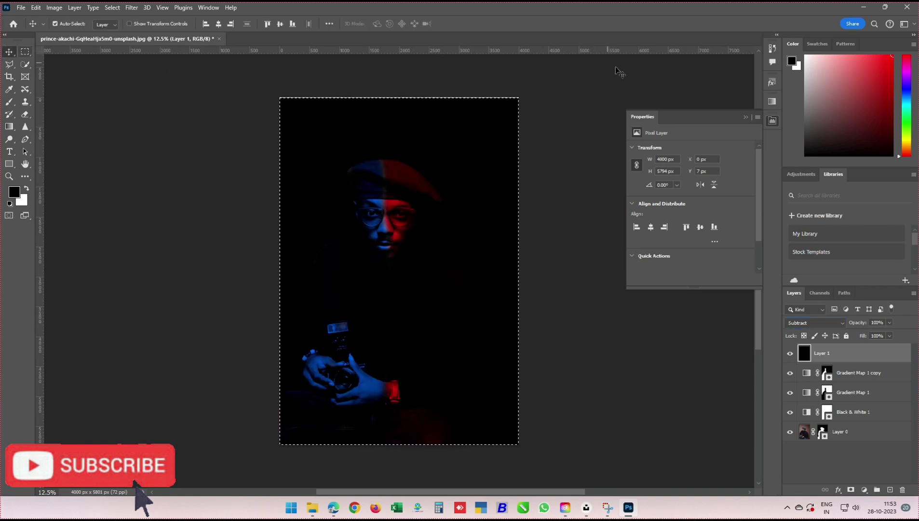
{"action": "left_click", "coordinate": [746, 117]}
{"action": "left_click", "coordinate": [650, 161]}
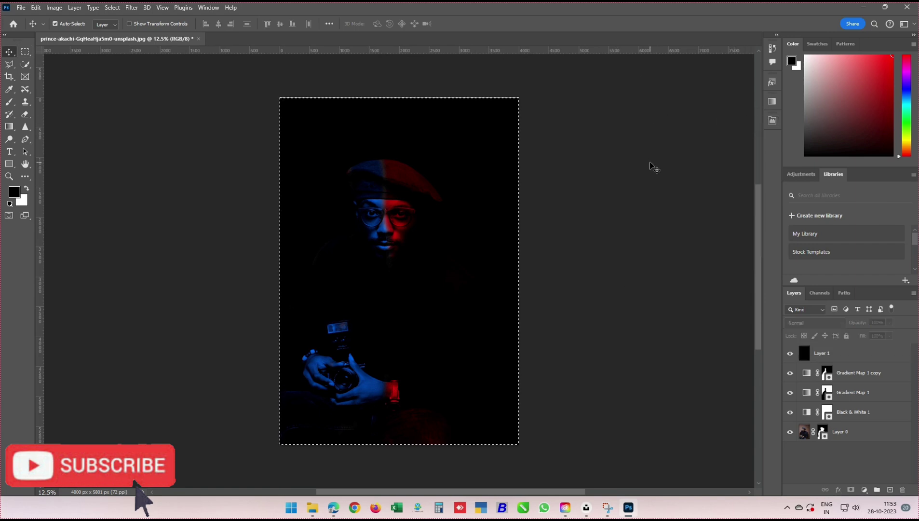